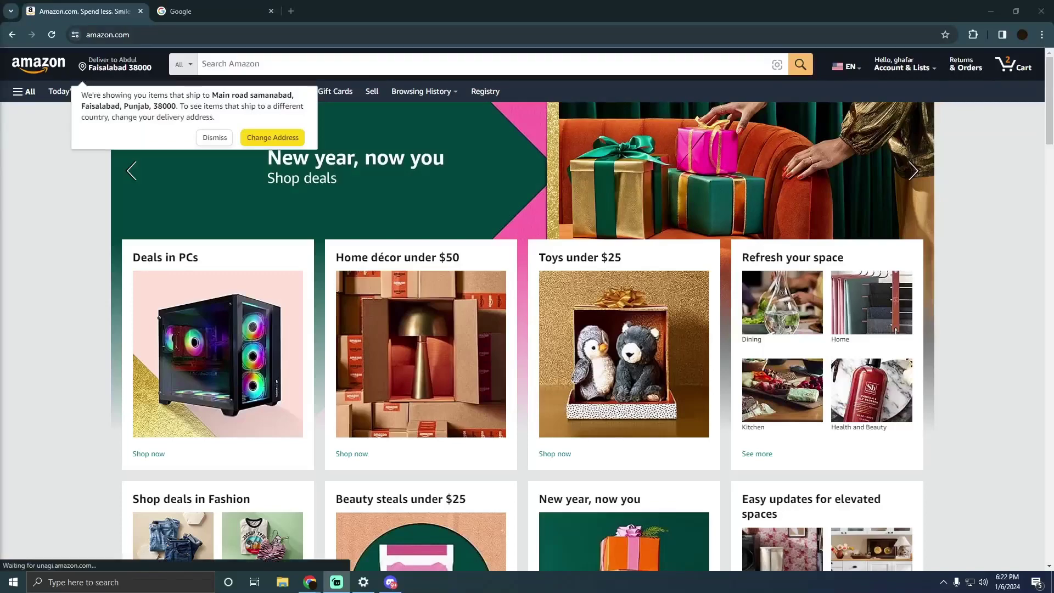
pyautogui.scroll(-4, 344, 436)
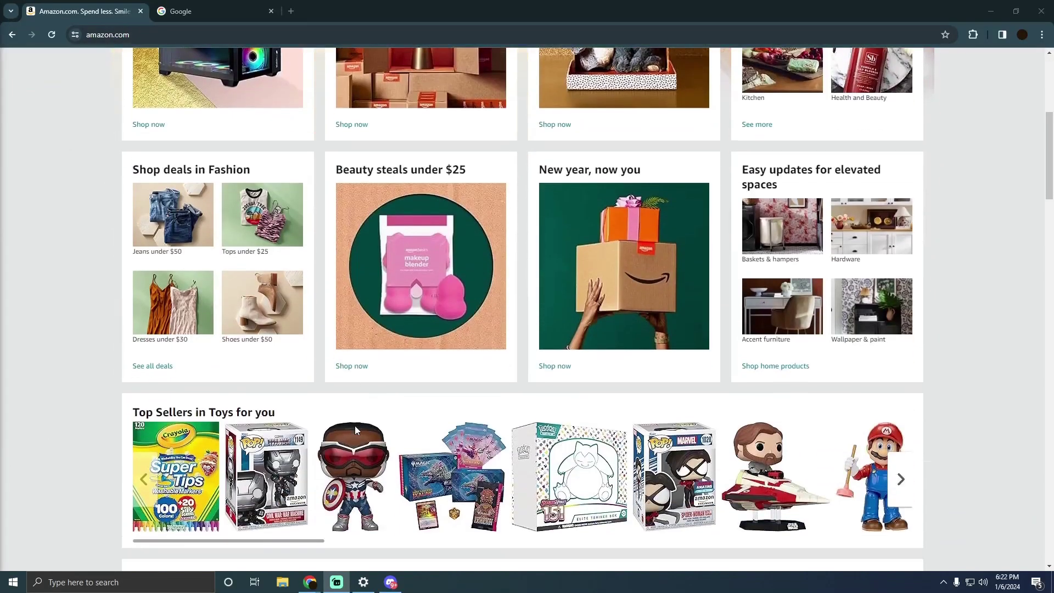
pyautogui.scroll(-1, 350, 433)
pyautogui.scroll(-3, 337, 404)
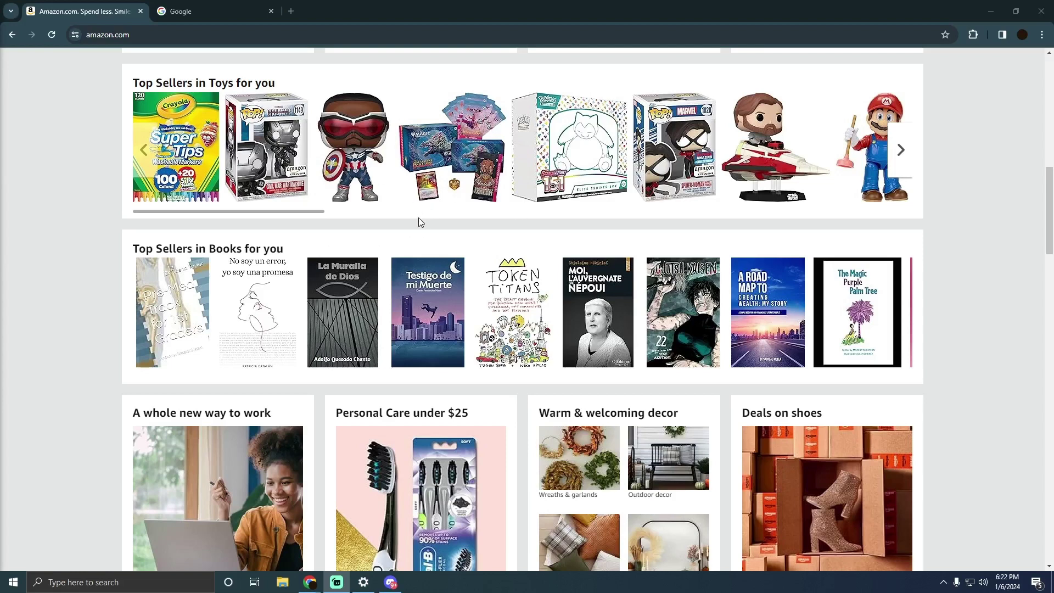
# - On the Google tab, search for 'sell on amazon renewed' using the suggestion
pyautogui.click(218, 5)
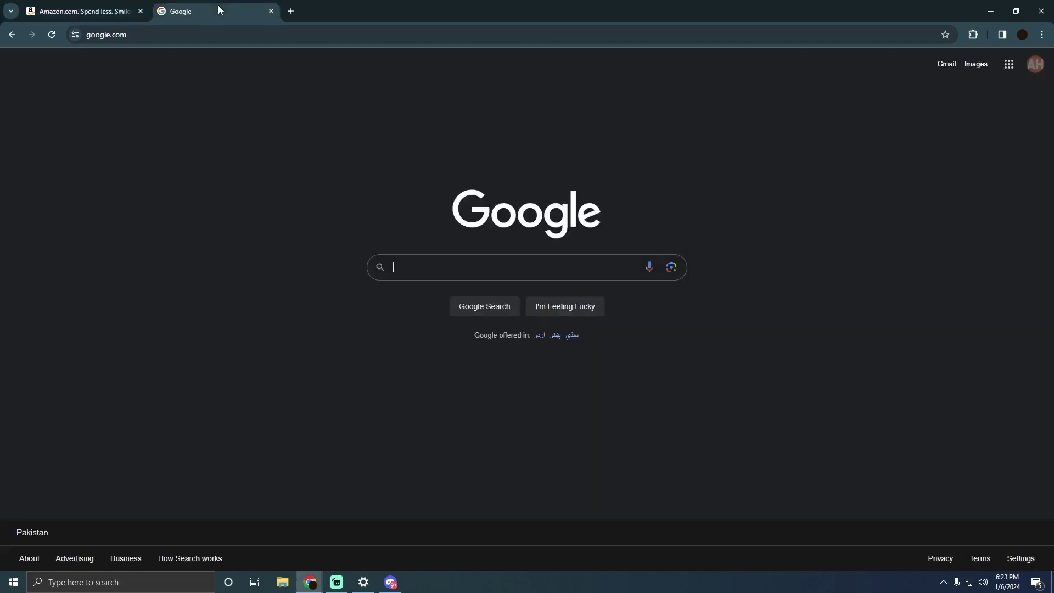
pyautogui.click(419, 264)
pyautogui.write('a')
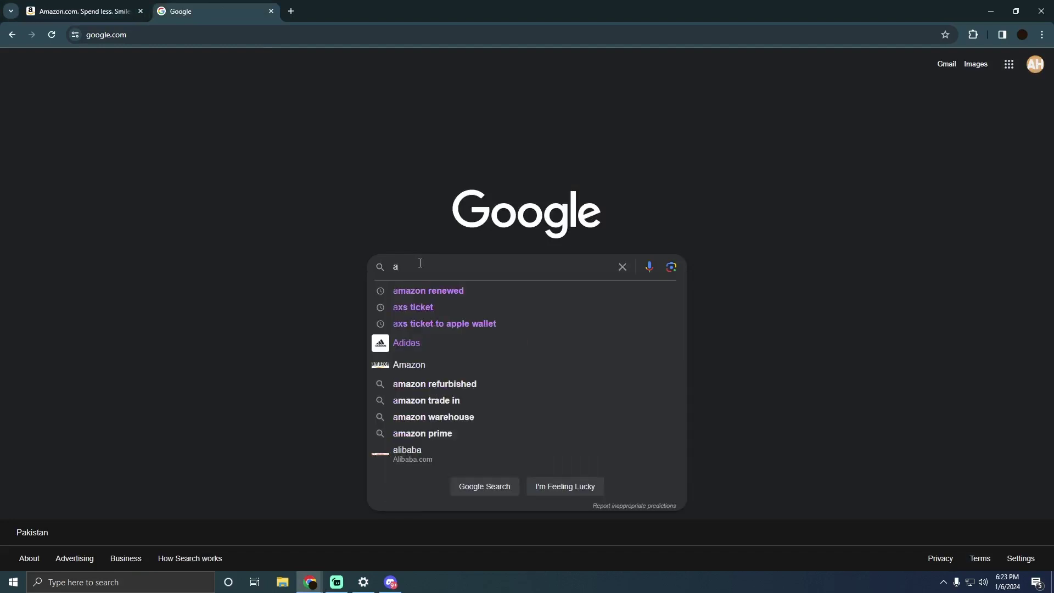
pyautogui.press('BackSpace')
pyautogui.click(430, 306)
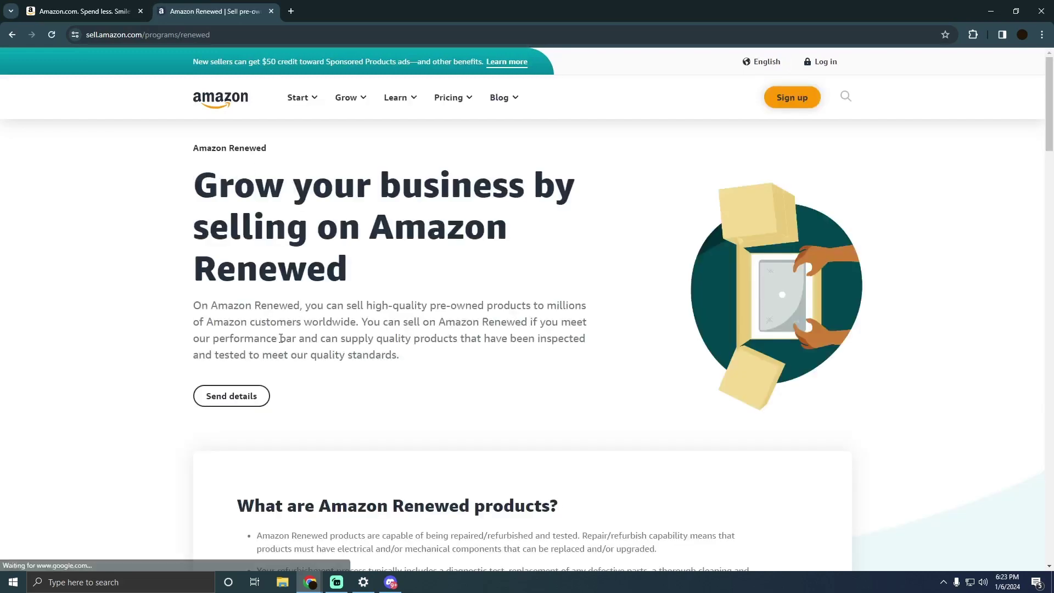
# - Highlight part of the Amazon Renewed page headline while reading down to the categories
pyautogui.moveTo(311, 185); pyautogui.dragTo(493, 188)
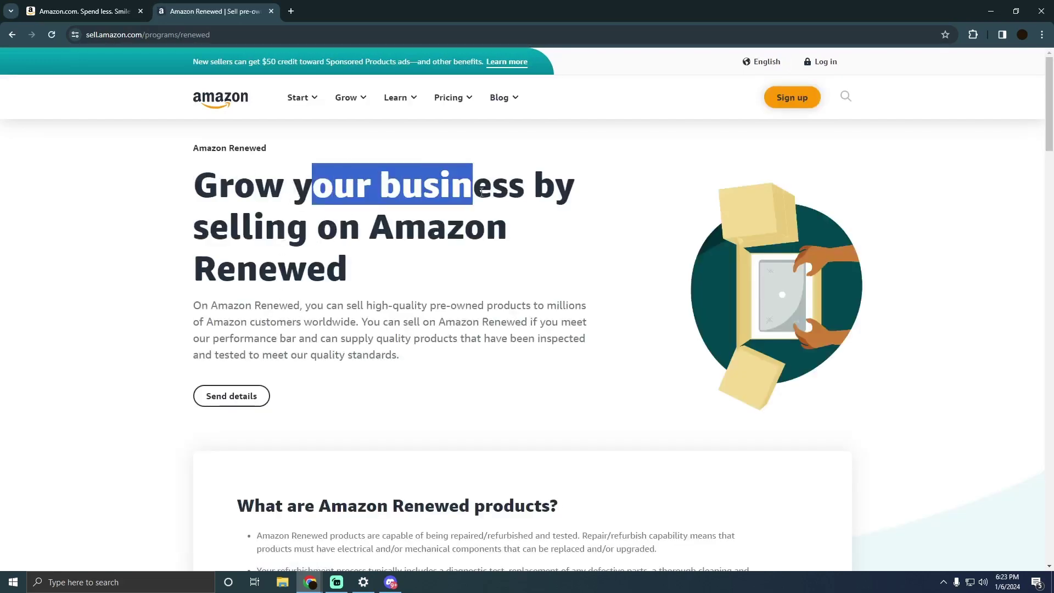
pyautogui.scroll(-2, 322, 271)
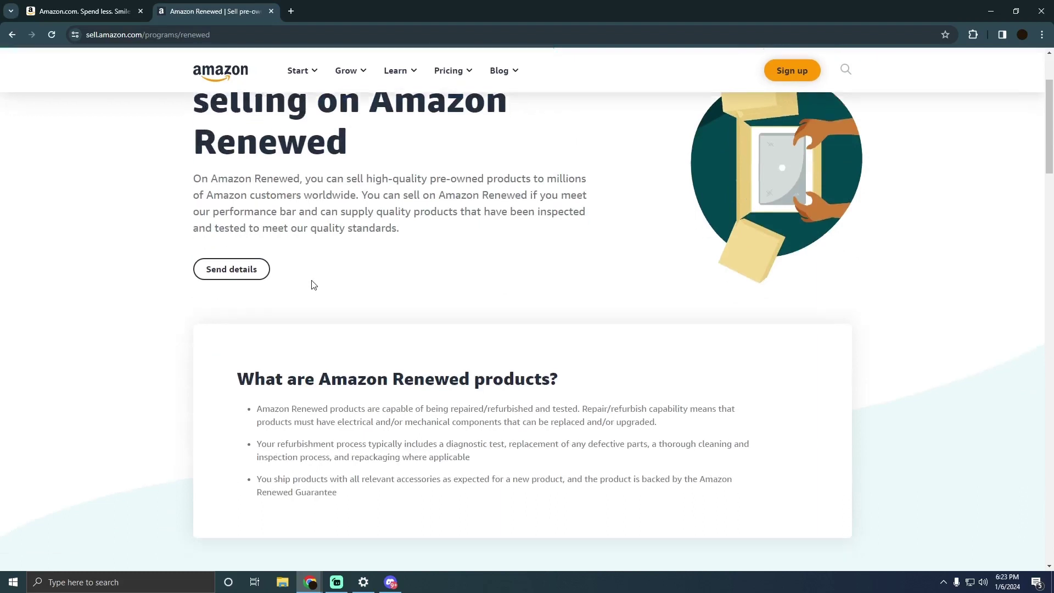
pyautogui.scroll(-1, 313, 289)
pyautogui.scroll(-1, 334, 300)
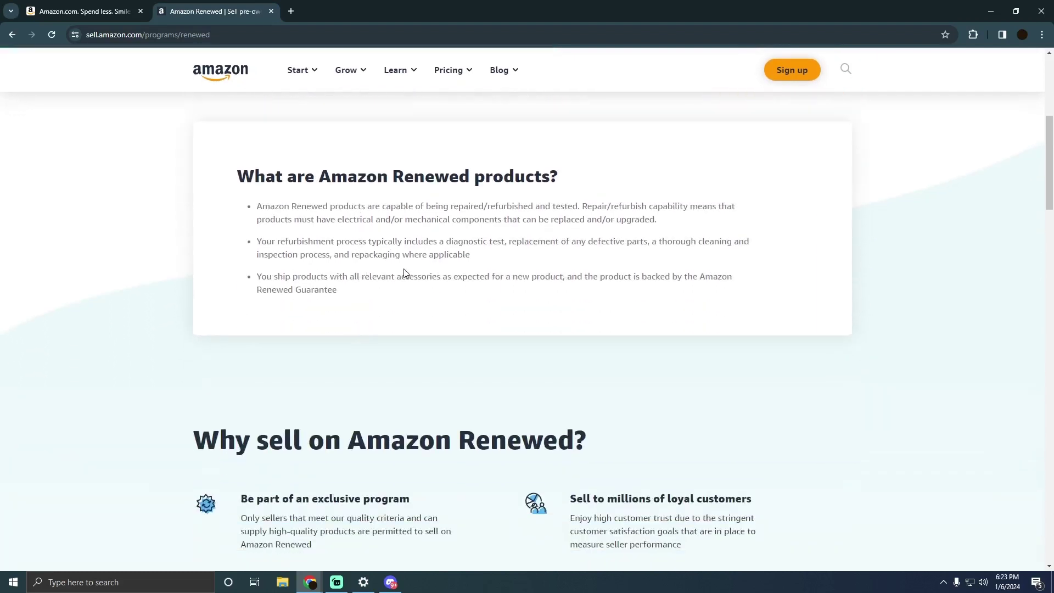
pyautogui.scroll(-1, 394, 276)
pyautogui.moveTo(337, 242); pyautogui.dragTo(278, 200)
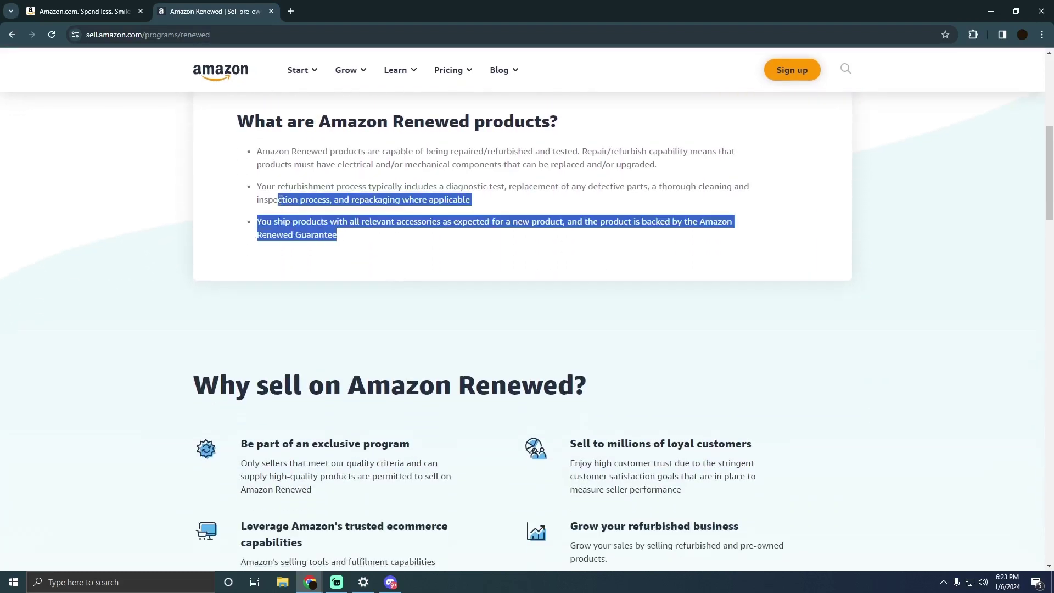
pyautogui.scroll(-1, 418, 232)
pyautogui.scroll(-2, 473, 245)
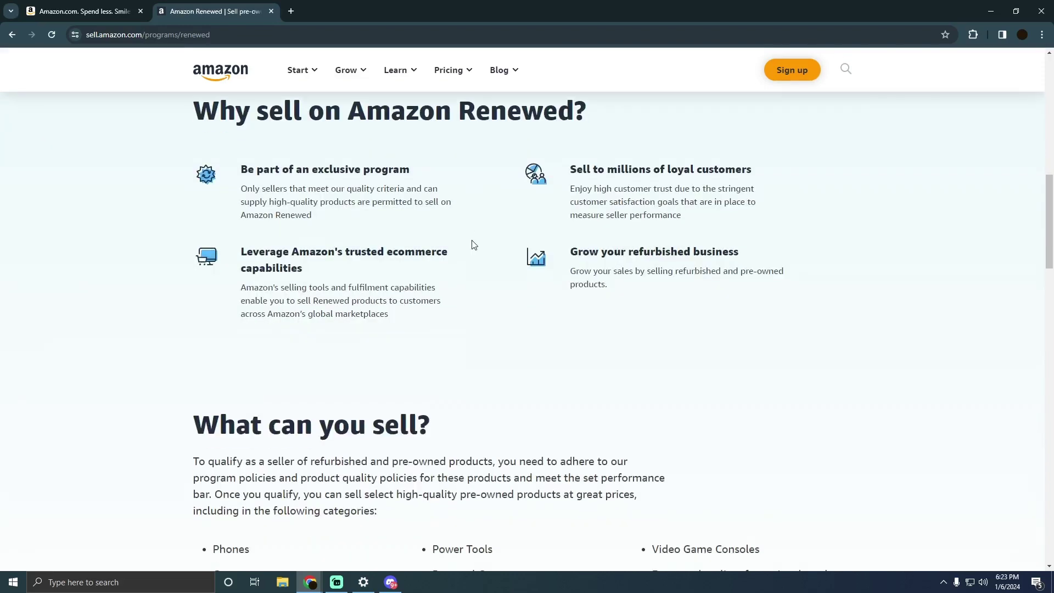
pyautogui.scroll(-2, 393, 311)
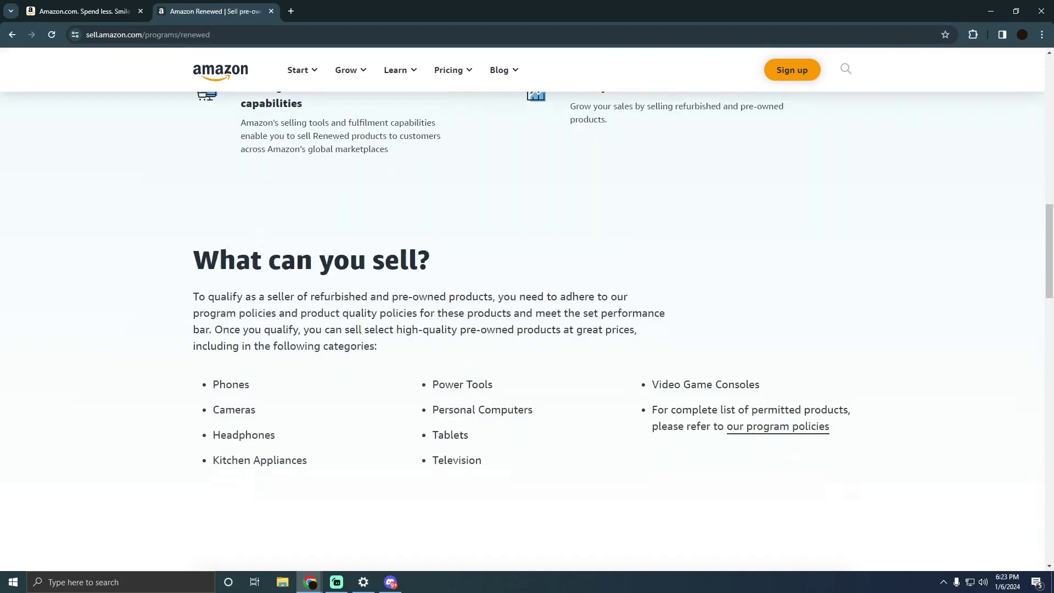